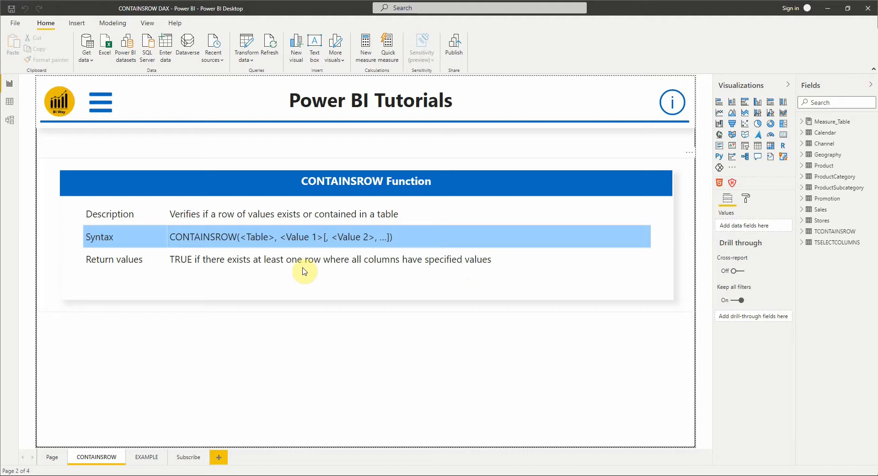
On the EXAMPLE page, start a new measure in Measure_Table and name it _Computers&Audio.
left_click(143, 460)
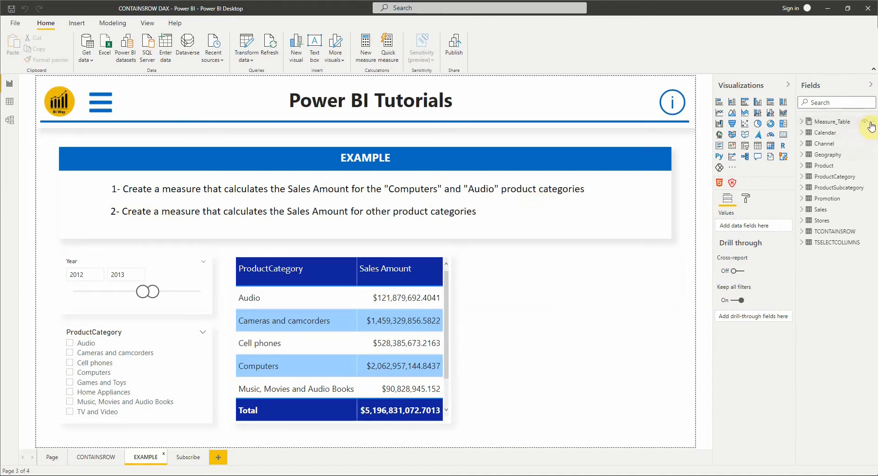
left_click(871, 124)
left_click(869, 123)
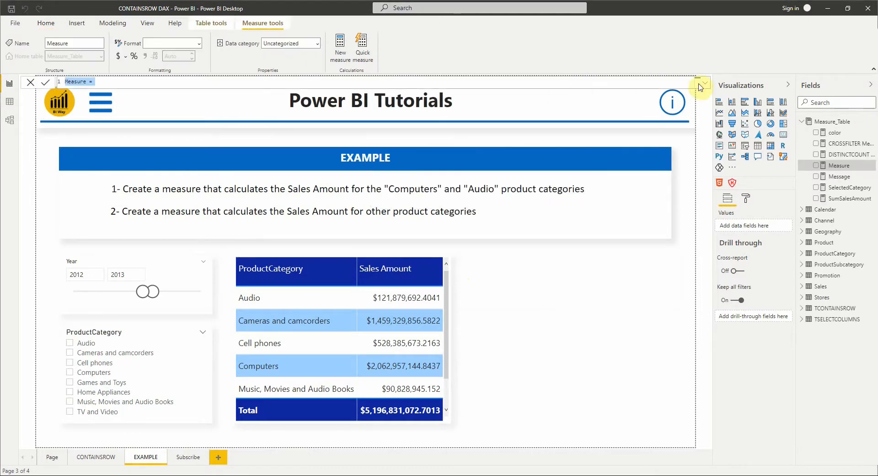
left_click(704, 85)
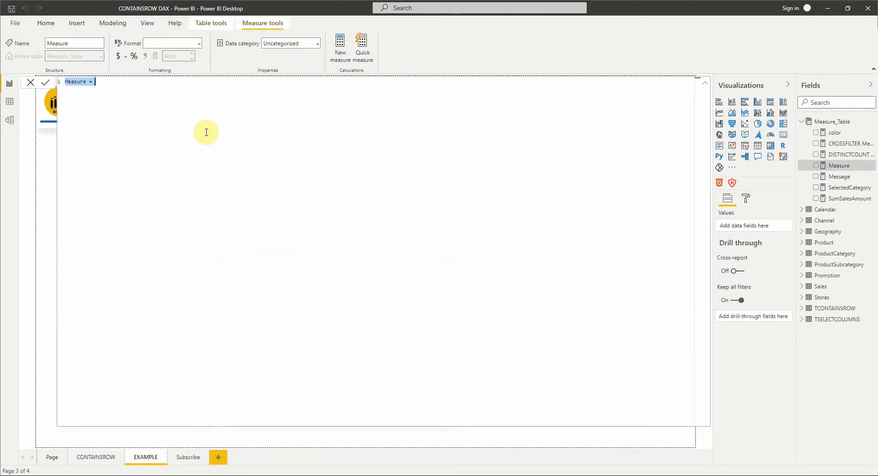
key("Delete")
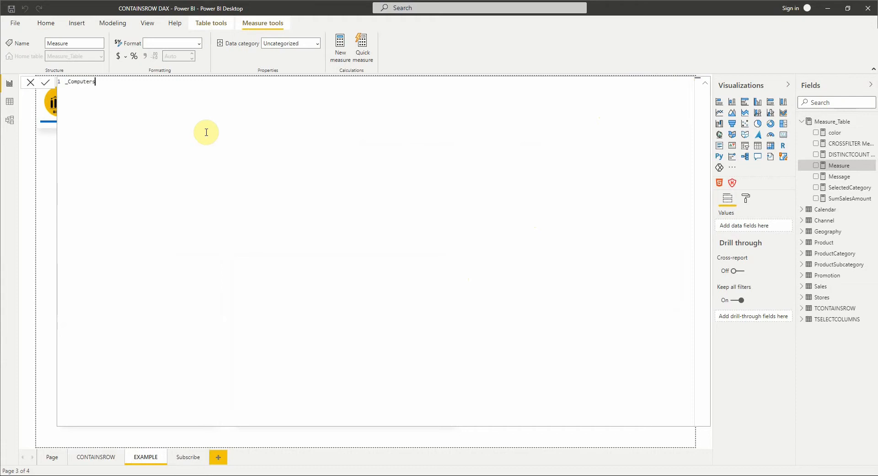
type("_Computers&Audio = ")
Begin the measure's expression with CALCULATE, using [SumSalesAmount] as the first argument, and continue on a new line for the filter.
type("CALCULATE(")
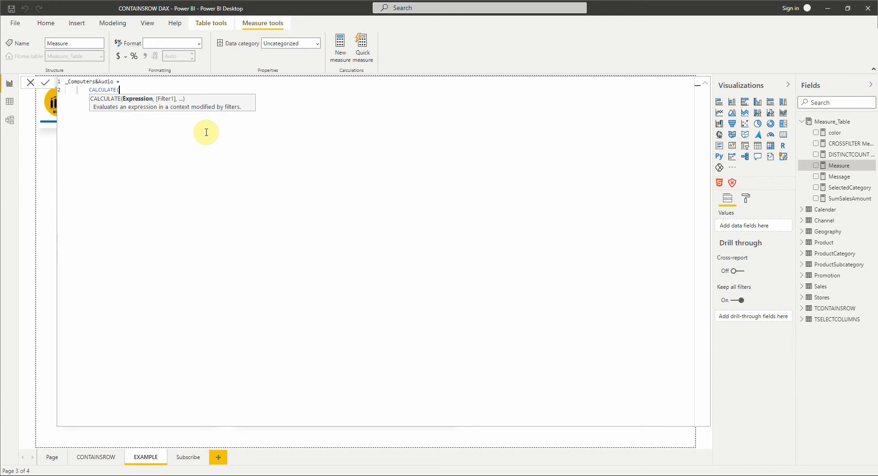
type("sum")
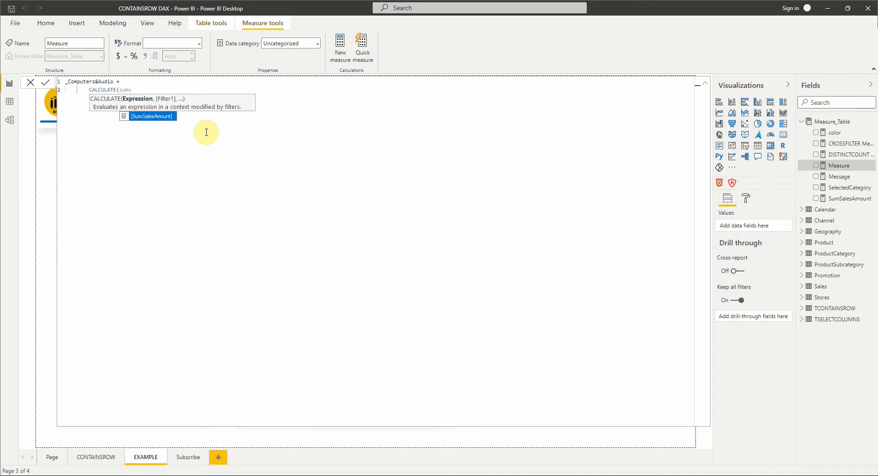
type("s")
key("Tab")
type(",")
key("shift+Return")
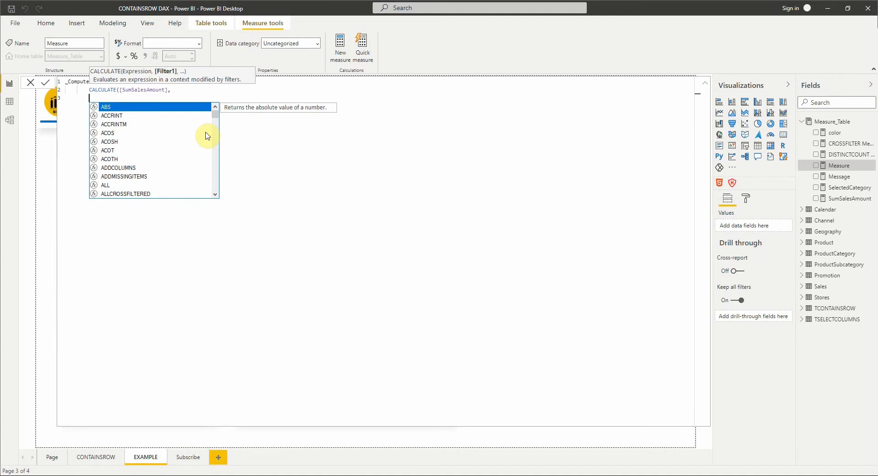
Add the filter CONTAINSROW({"Audio","Computers"},ProductCategory[ProductCategory]), close the CALCULATE expression, and commit the measure.
type("CONT")
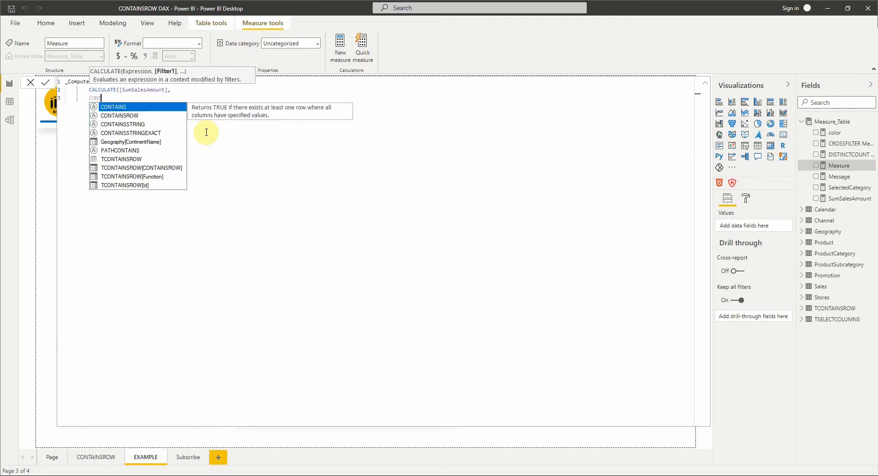
key("Down")
key("Tab")
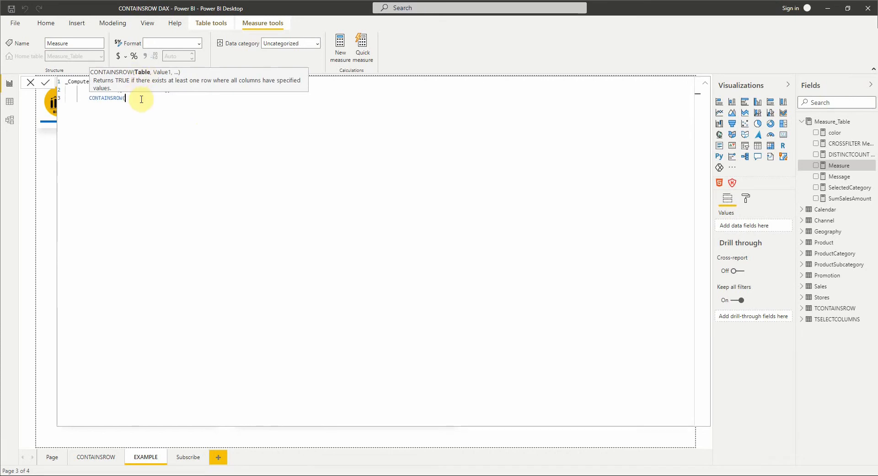
type("{\"Audio\",\"Computers\"},")
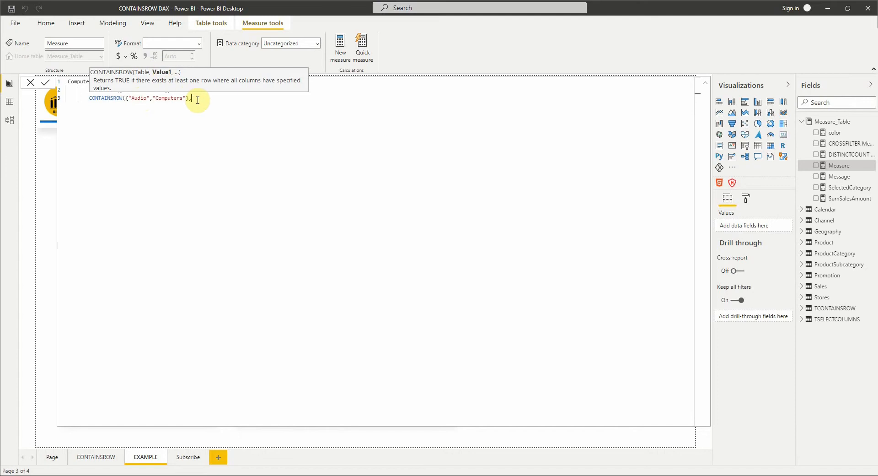
type("category")
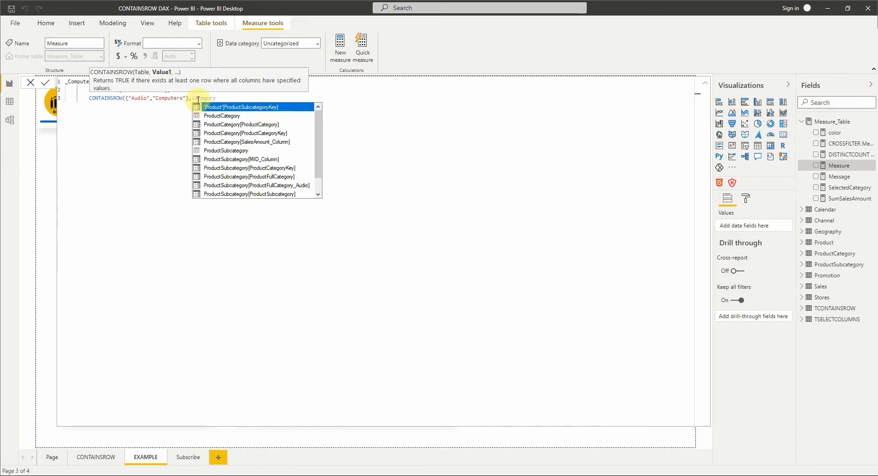
left_click(243, 128)
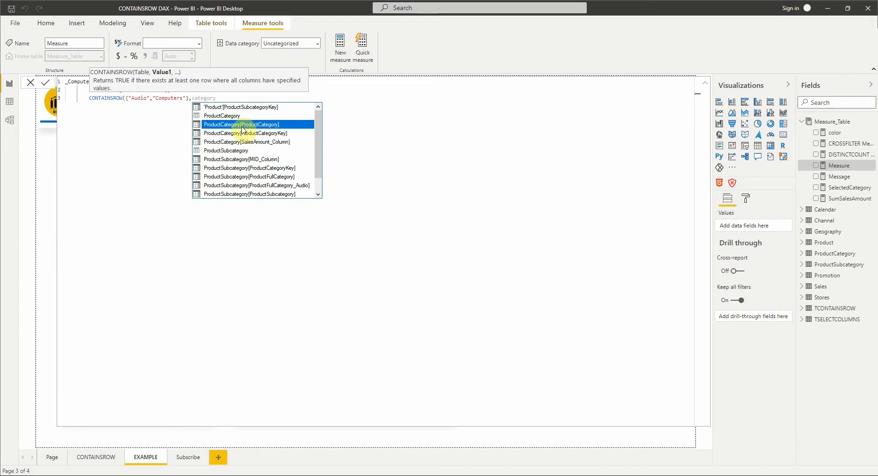
double_click(243, 130)
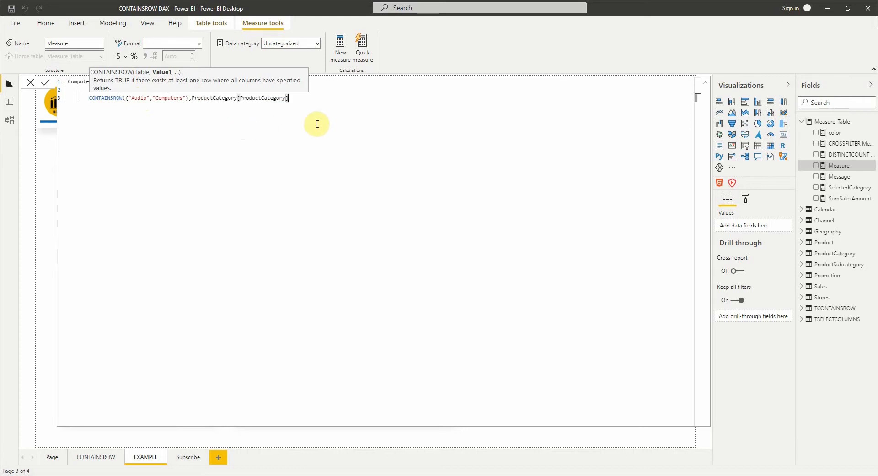
type(")")
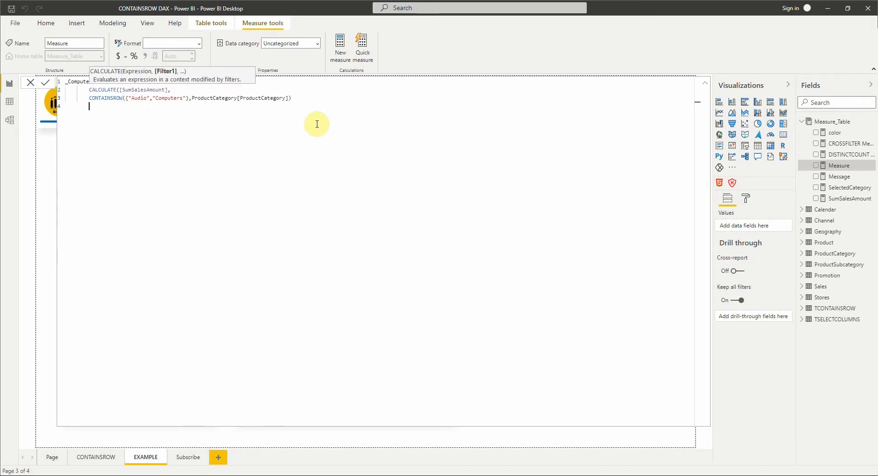
type(")")
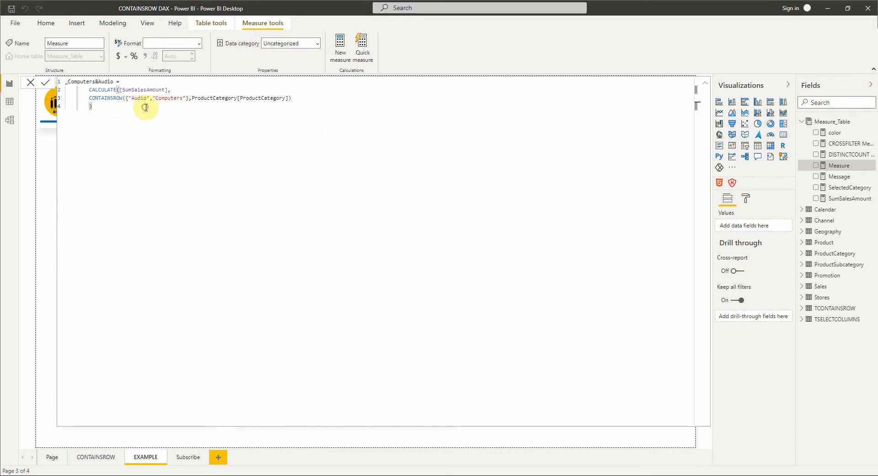
key("Return")
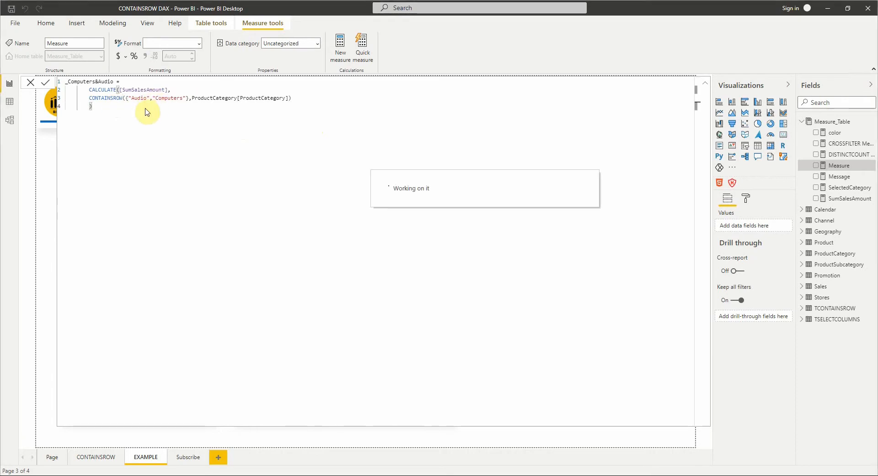
left_click(705, 85)
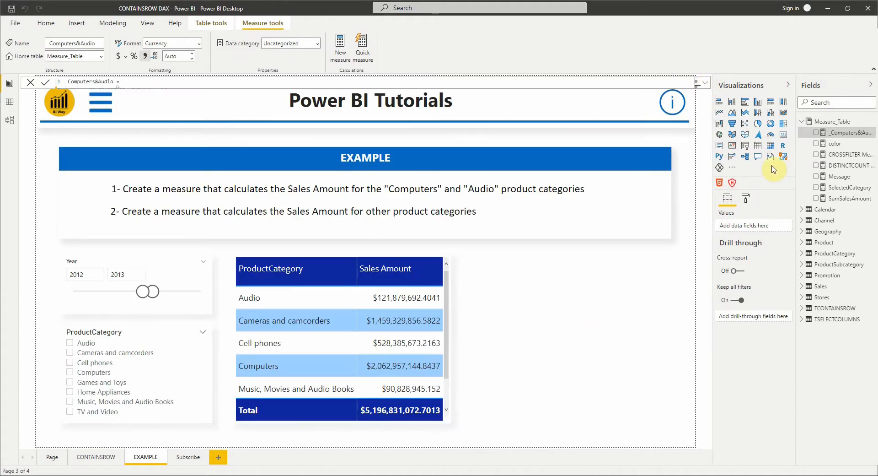
Add a card visual showing _Computers&Audio and shrink its height to roughly a third, keeping its upper edge in place.
left_click(784, 136)
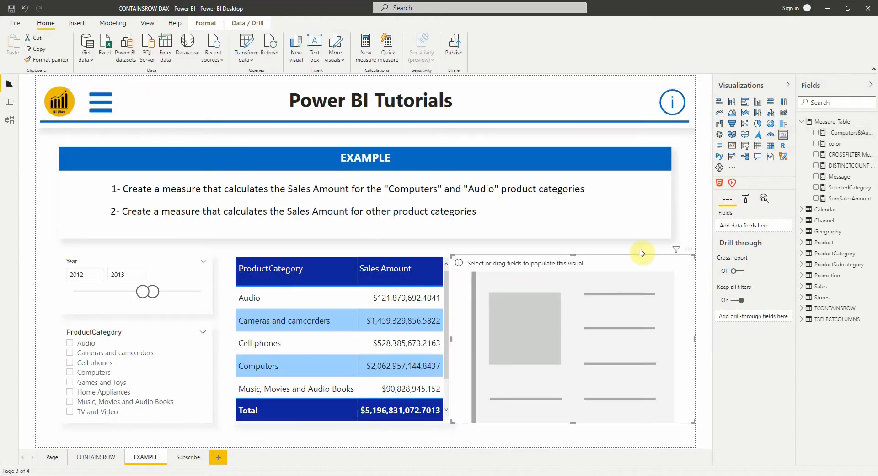
left_click(816, 133)
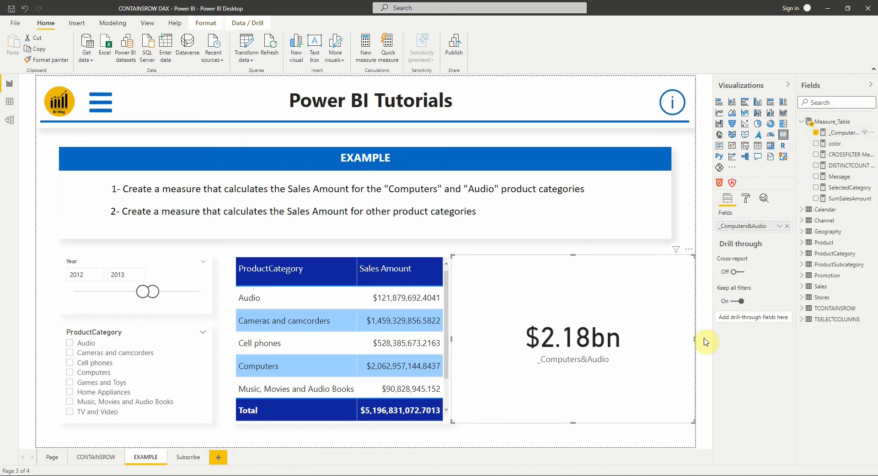
left_click_drag(568, 422, 563, 316)
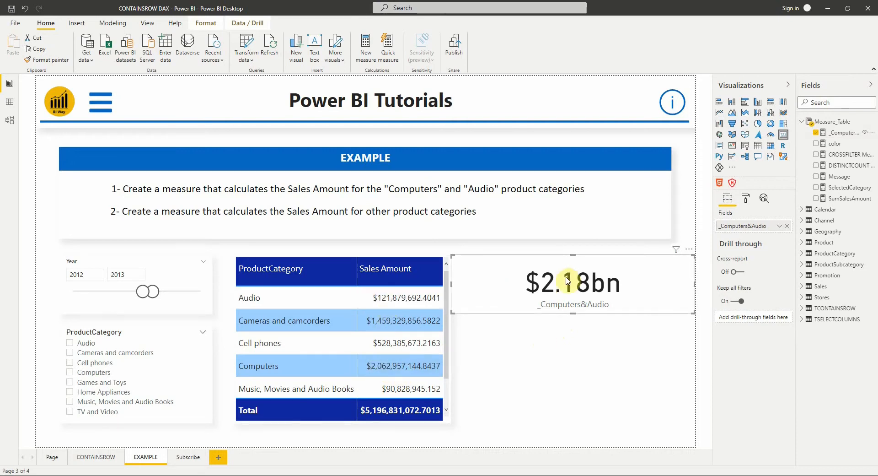
left_click(575, 354)
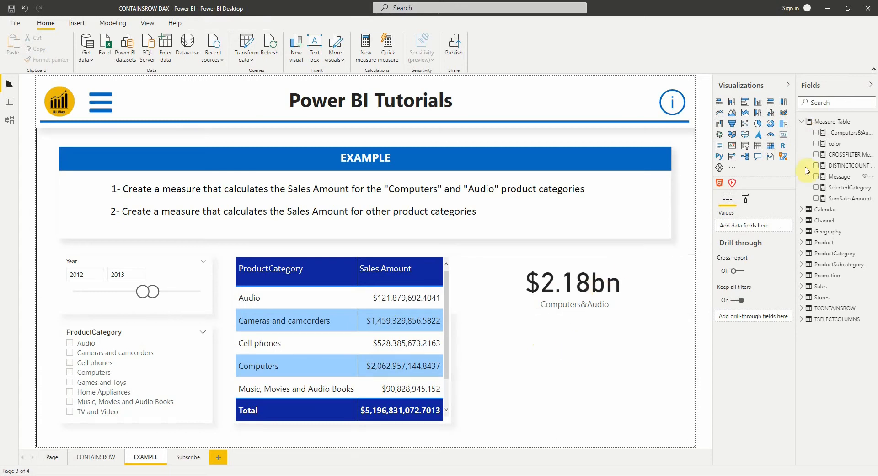
Review the _Computers&Audio formula and copy its whole expression after the equals sign.
left_click(844, 132)
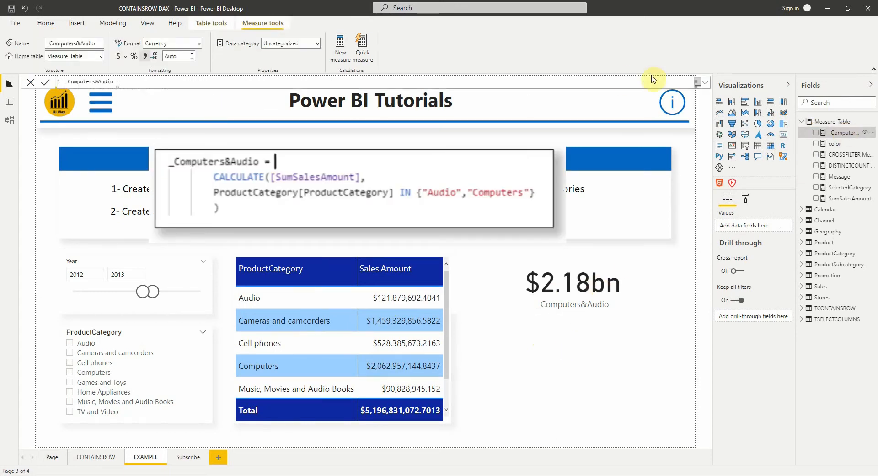
left_click(707, 85)
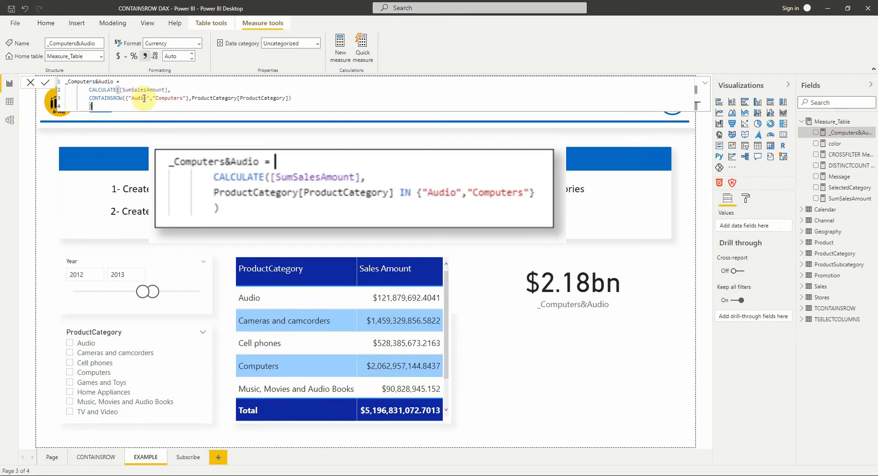
left_click(707, 84)
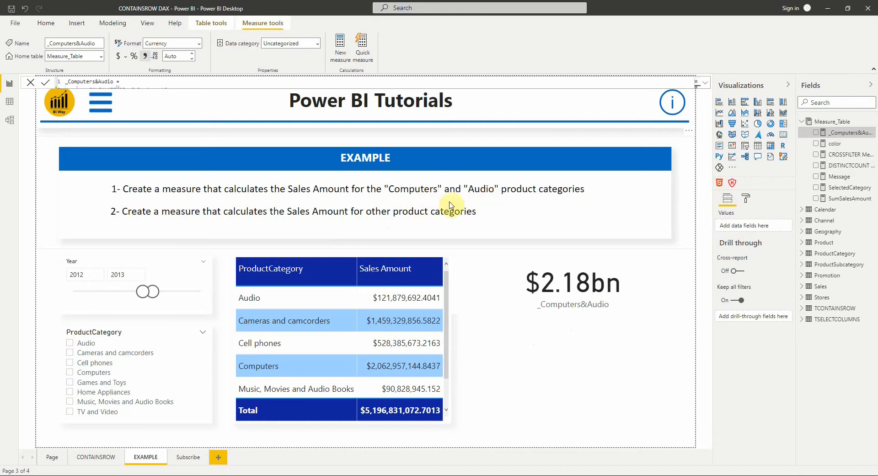
left_click(705, 86)
left_click_drag(92, 106, 123, 82)
key("ctrl+c")
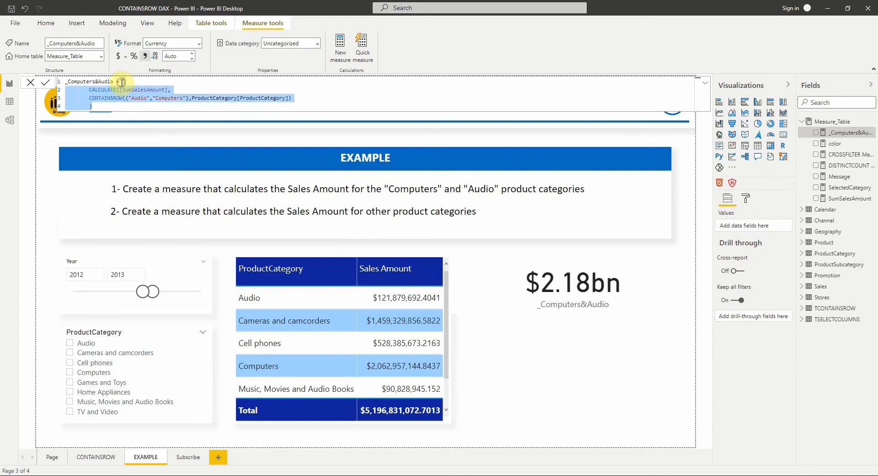
left_click(705, 83)
left_click(705, 83)
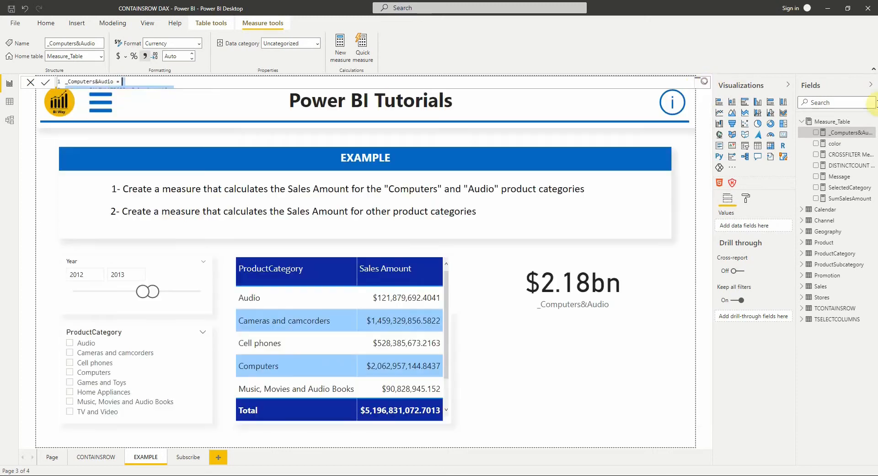
Create another measure in Measure_Table from the copied CALCULATE expression and name it _OtherCategories.
left_click(872, 122)
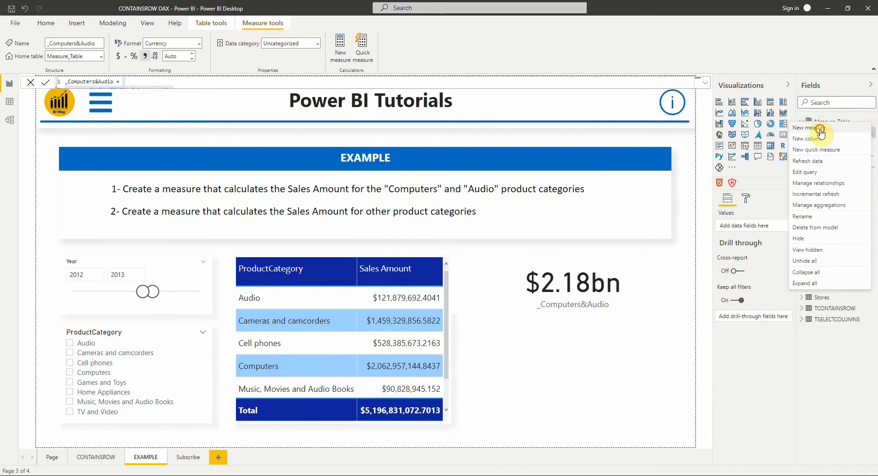
left_click(820, 130)
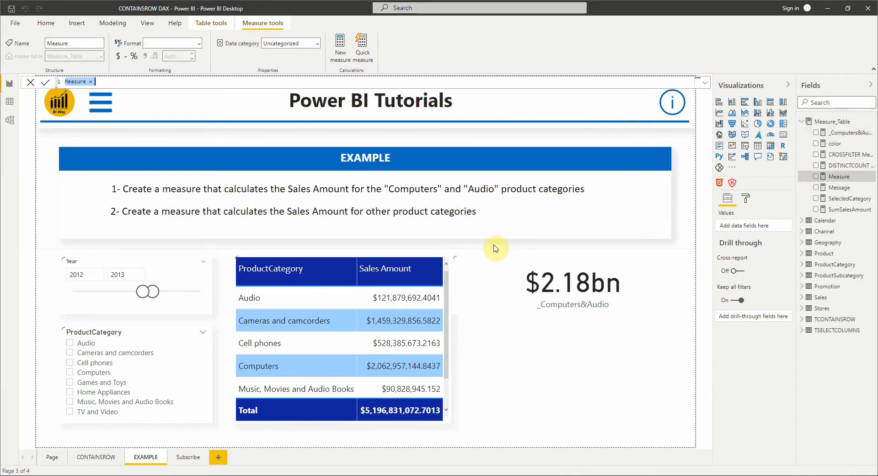
left_click(705, 82)
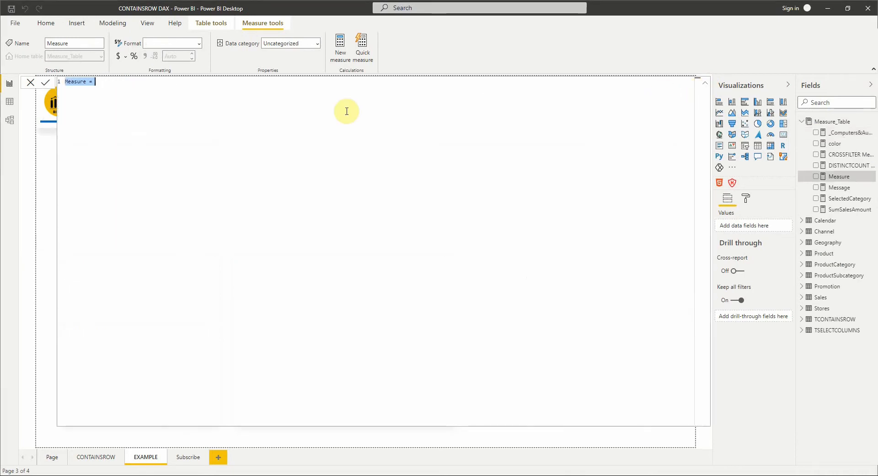
left_click(291, 102)
key("ctrl+v")
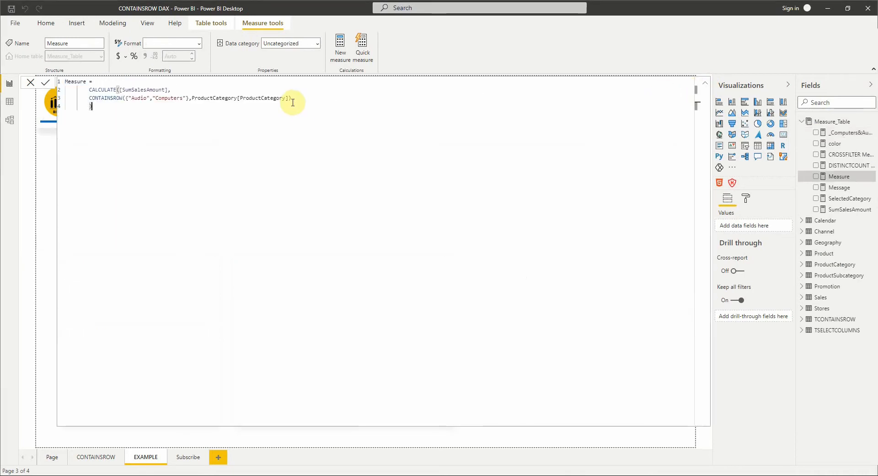
double_click(74, 81)
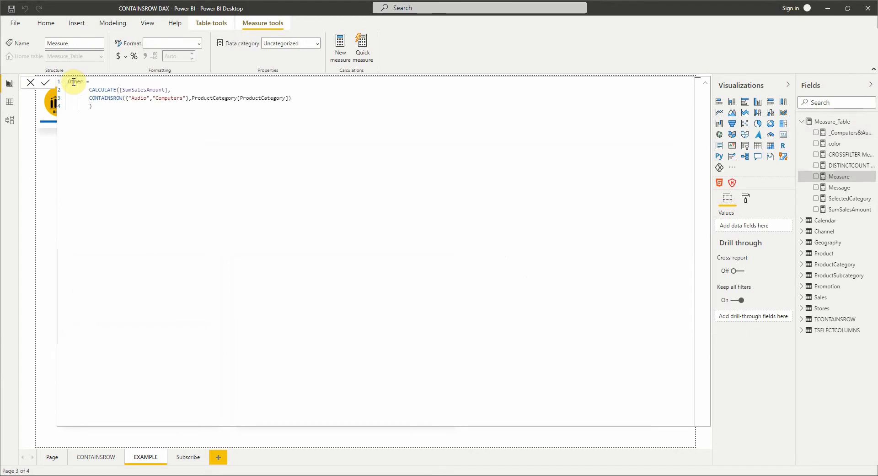
type("_OtherCateg")
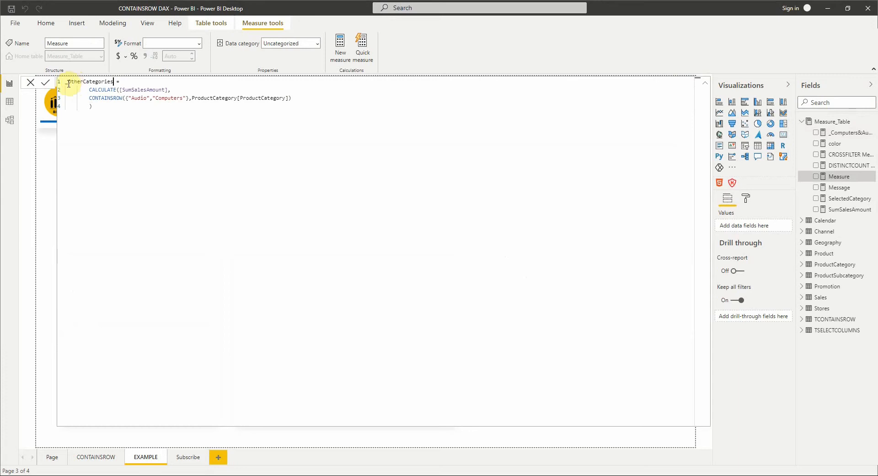
type("ories")
Negate the filter in the _OtherCategories formula by inserting NOT before CONTAINSROW.
left_click(91, 106)
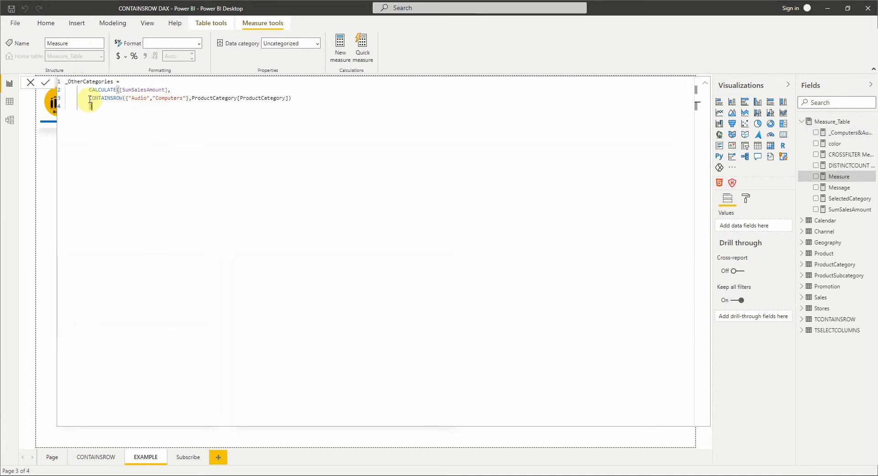
type("NOT")
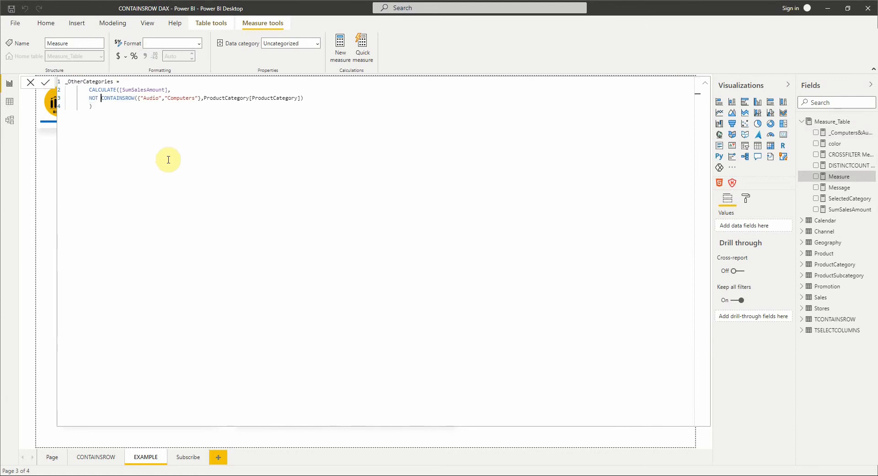
left_click(105, 110)
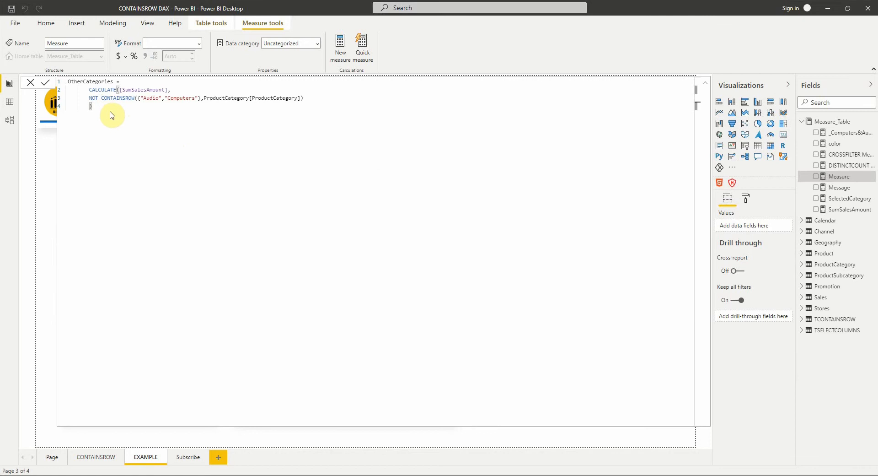
Commit the _OtherCategories measure and collapse the expanded formula editor to uncover the report page.
key("Return")
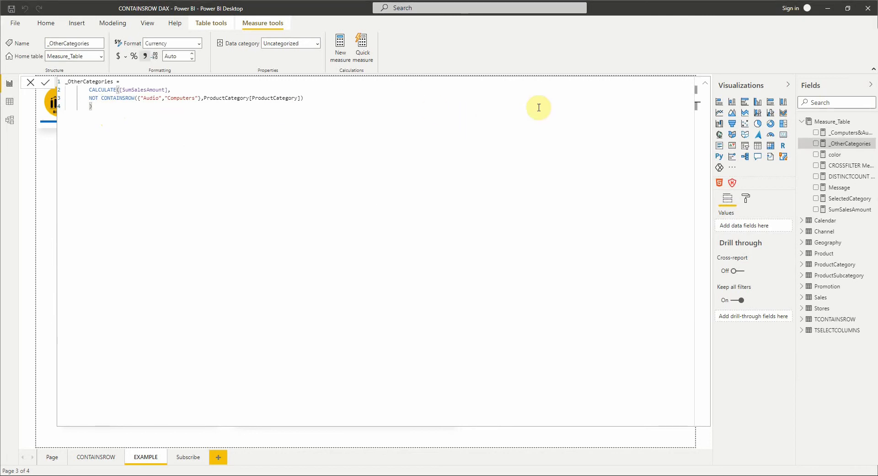
left_click(705, 84)
left_click(582, 380)
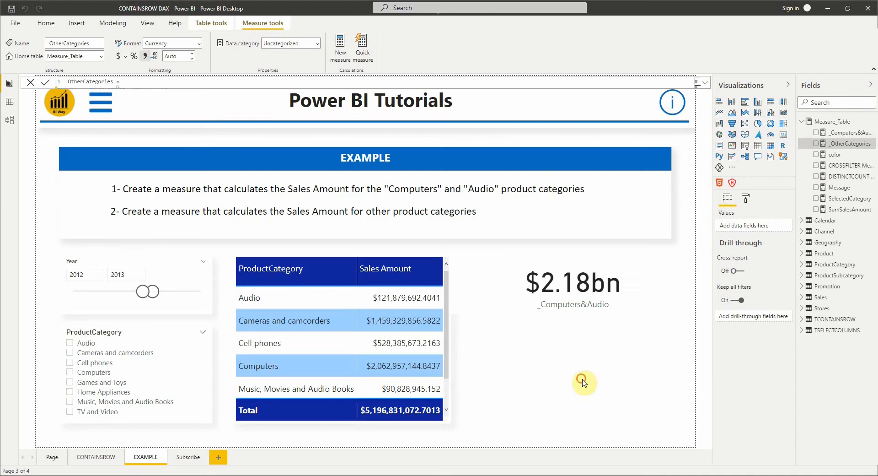
Add a card visual showing _OtherCategories and shrink its height to roughly half, keeping its lower edge in place.
left_click(784, 136)
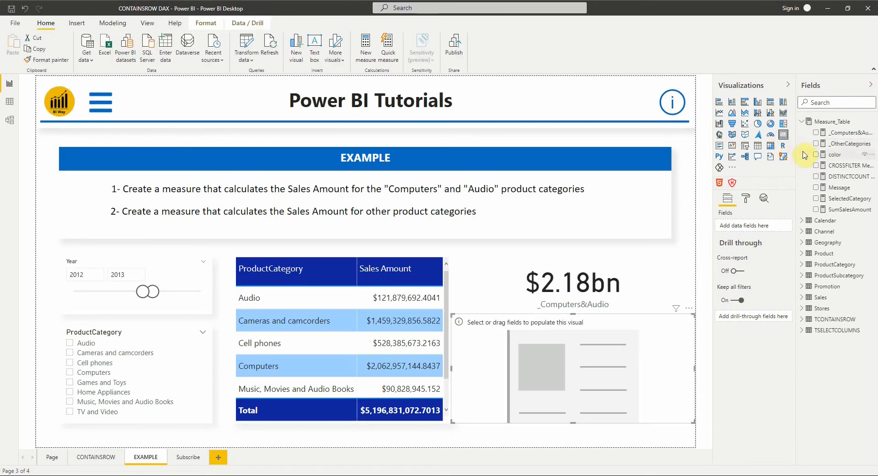
left_click(816, 144)
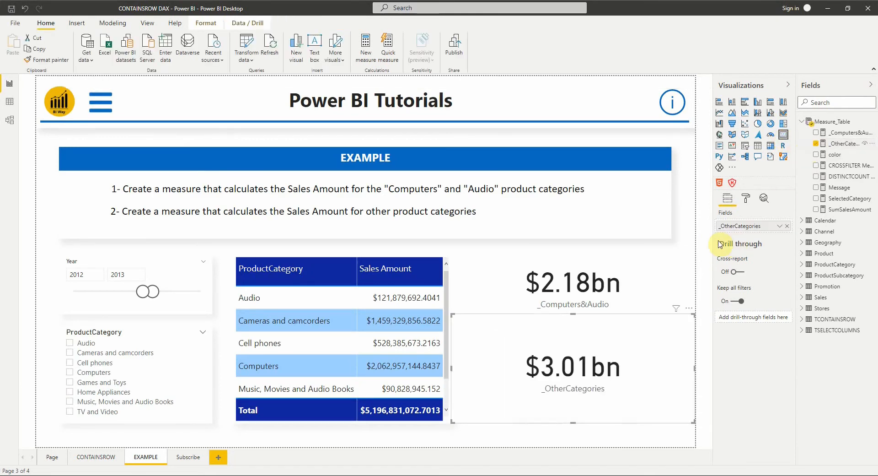
left_click_drag(571, 314, 572, 364)
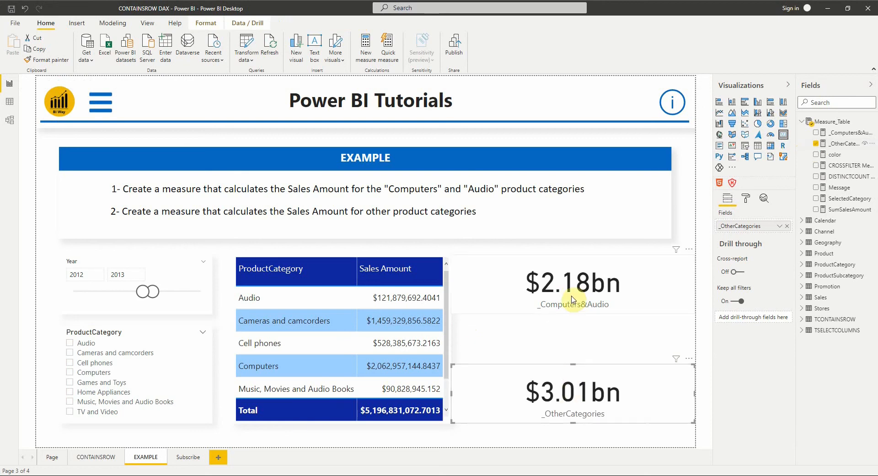
left_click(559, 356)
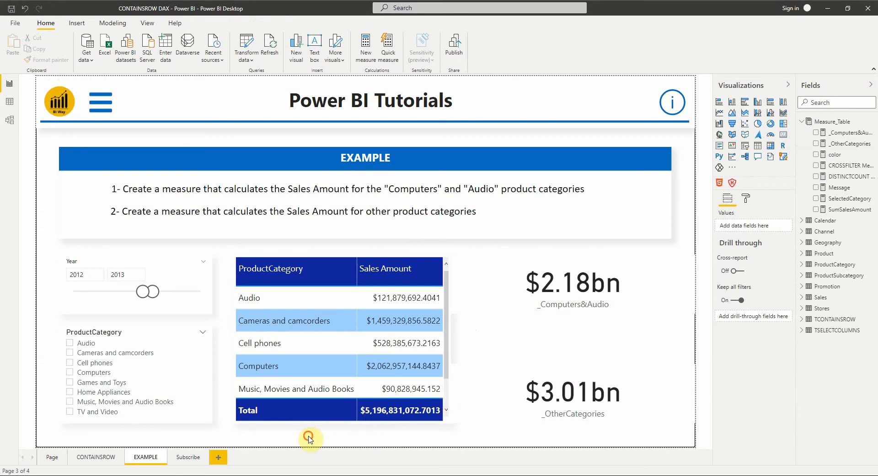
Collapse the Measure_Table field list and open the Subscribe report page.
left_click(802, 123)
left_click(198, 454)
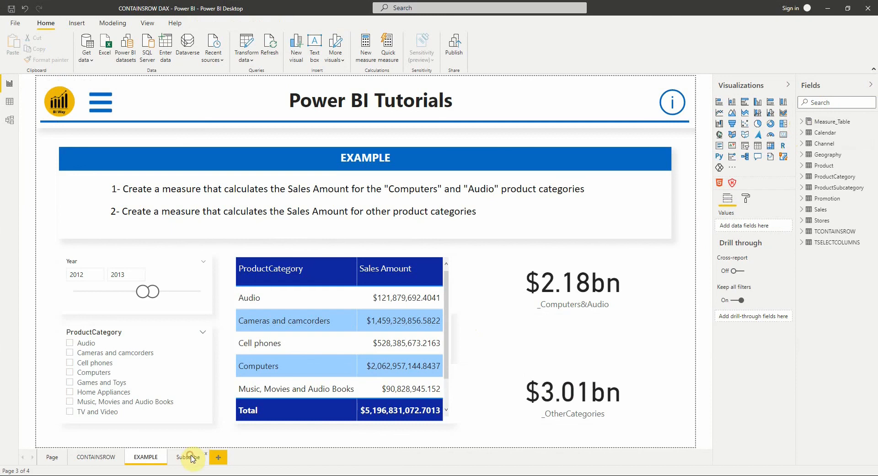